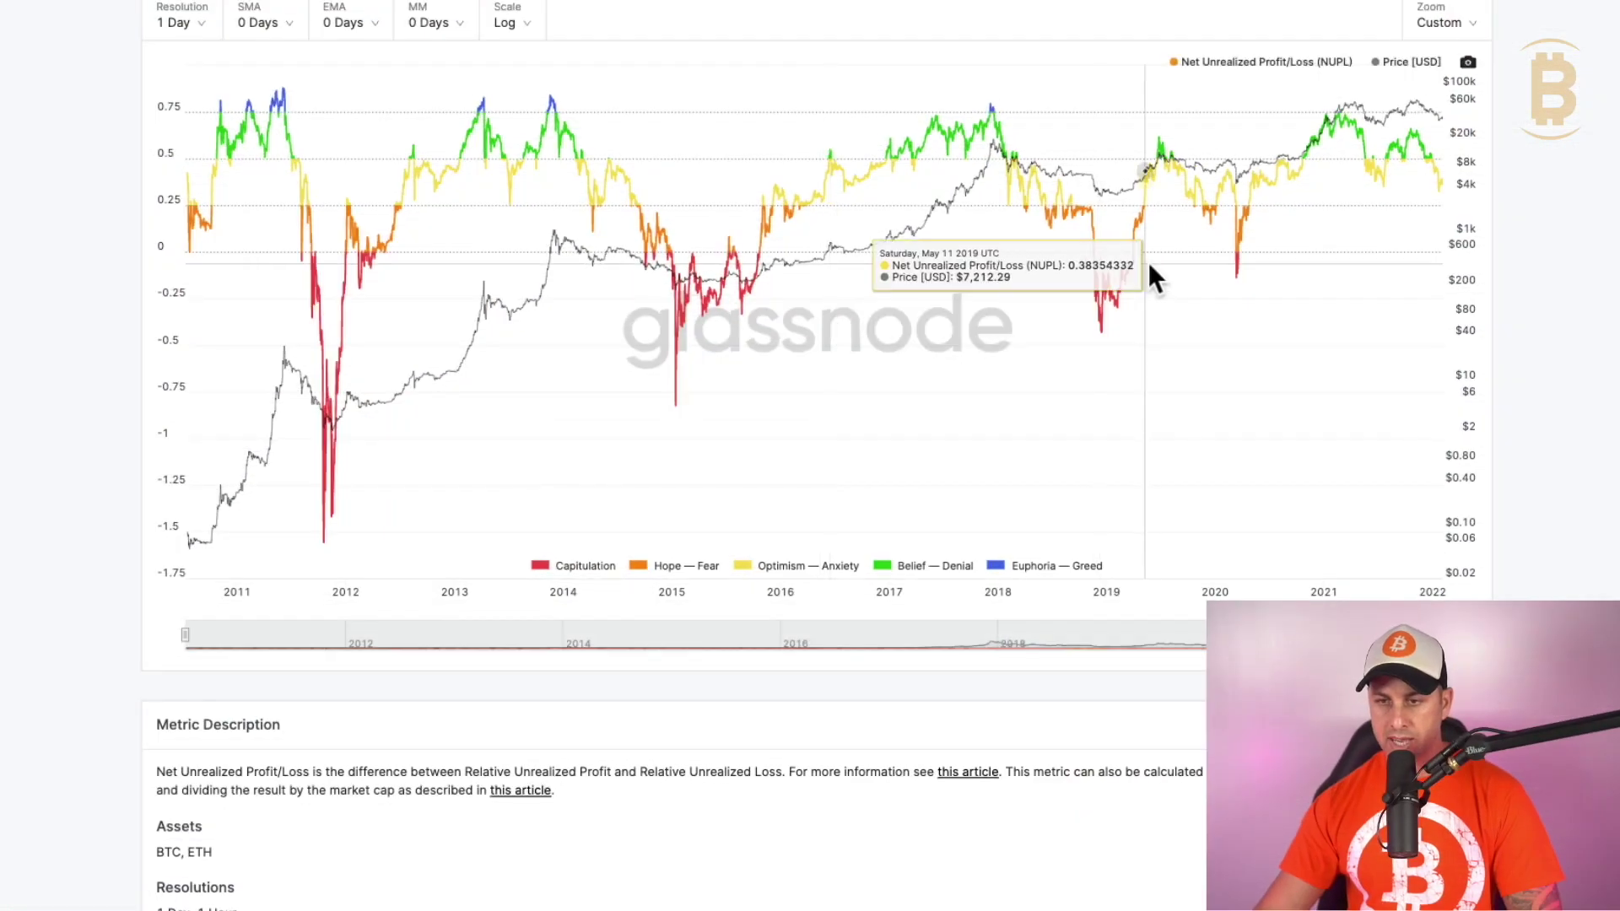
# Zoom the Bitcoin NUPL chart to the September 2020 – February 2022 range
pyautogui.moveTo(1281, 272); pyautogui.dragTo(1523, 254)
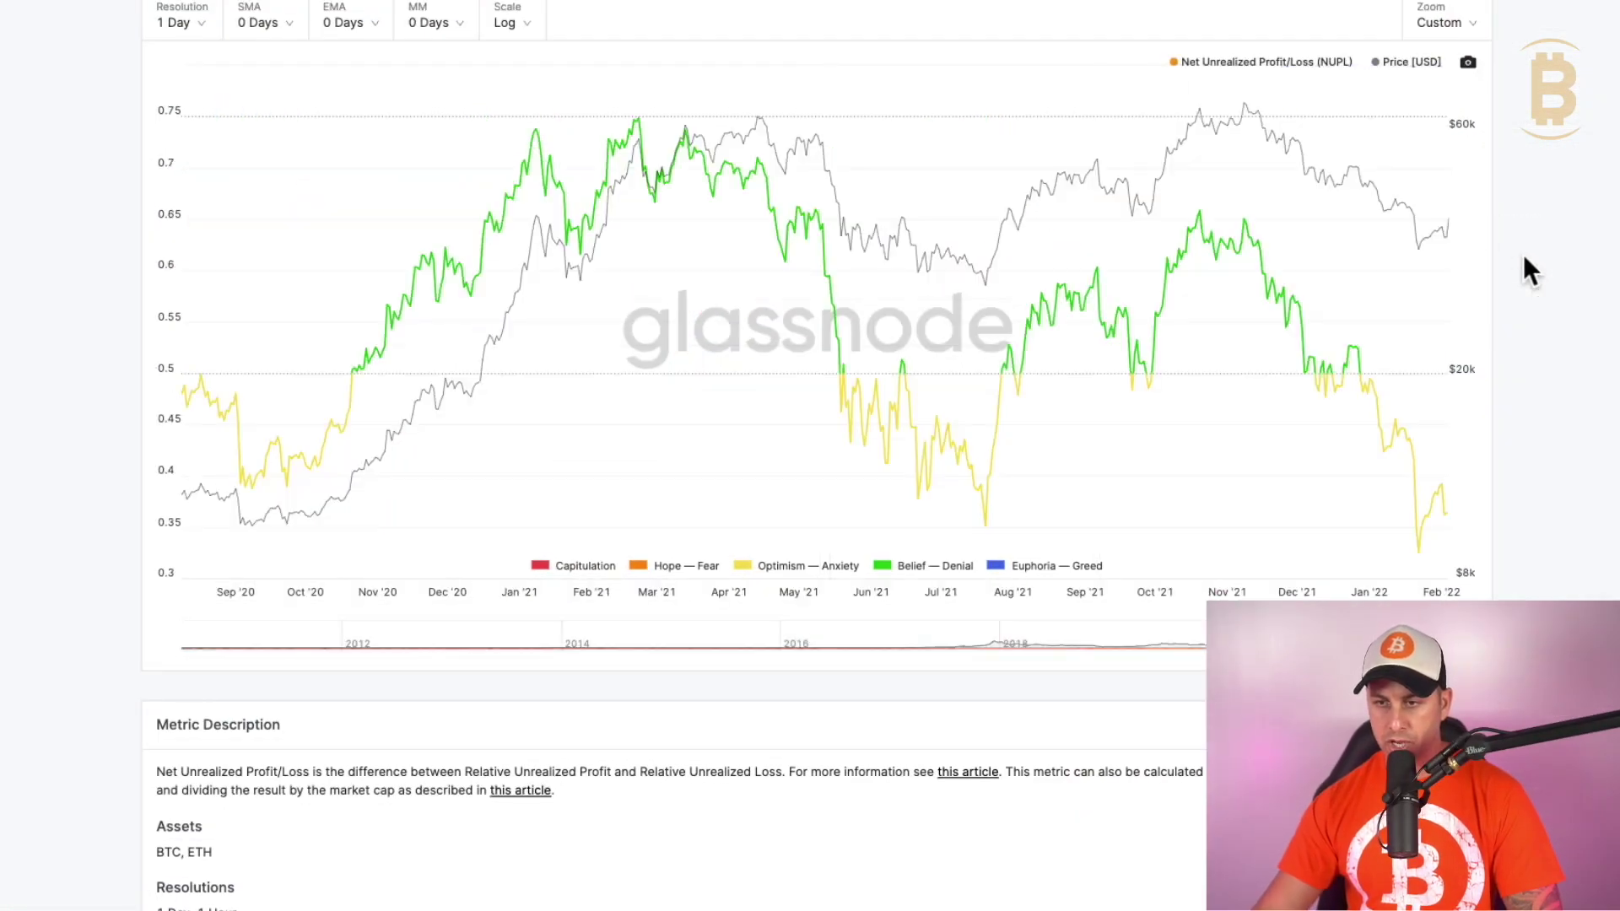